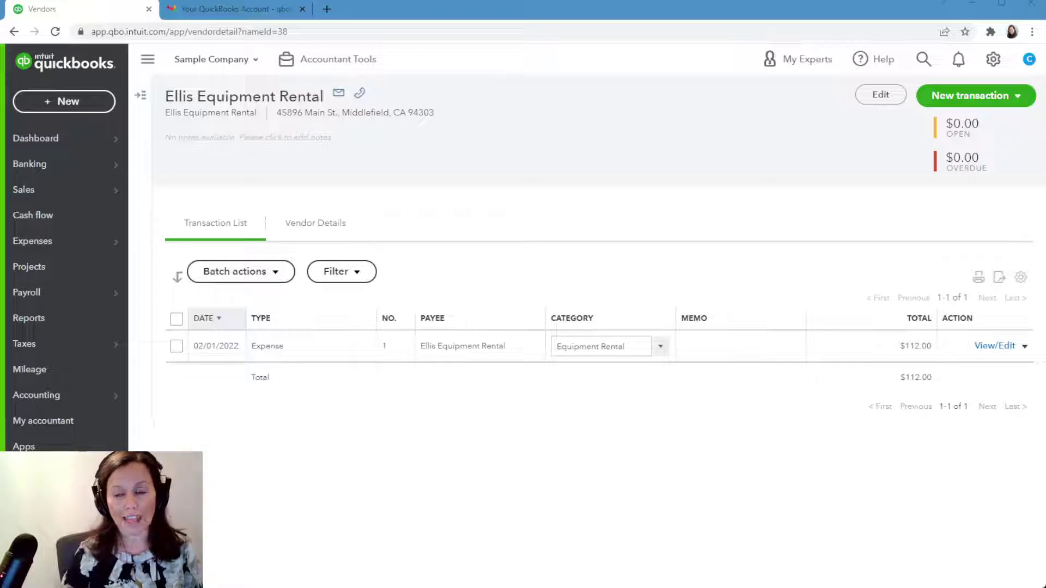
# Turn on 1099 payment tracking for the vendor Ellis Equipment Rental and save the vendor information.
pyautogui.hotkey('alt', 'Tab')
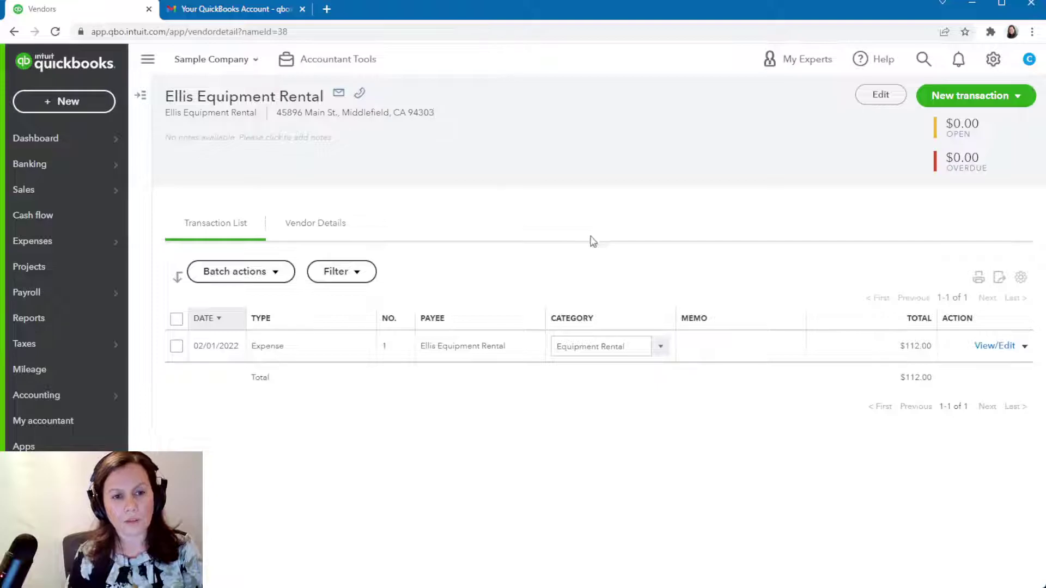
pyautogui.moveTo(54, 251)
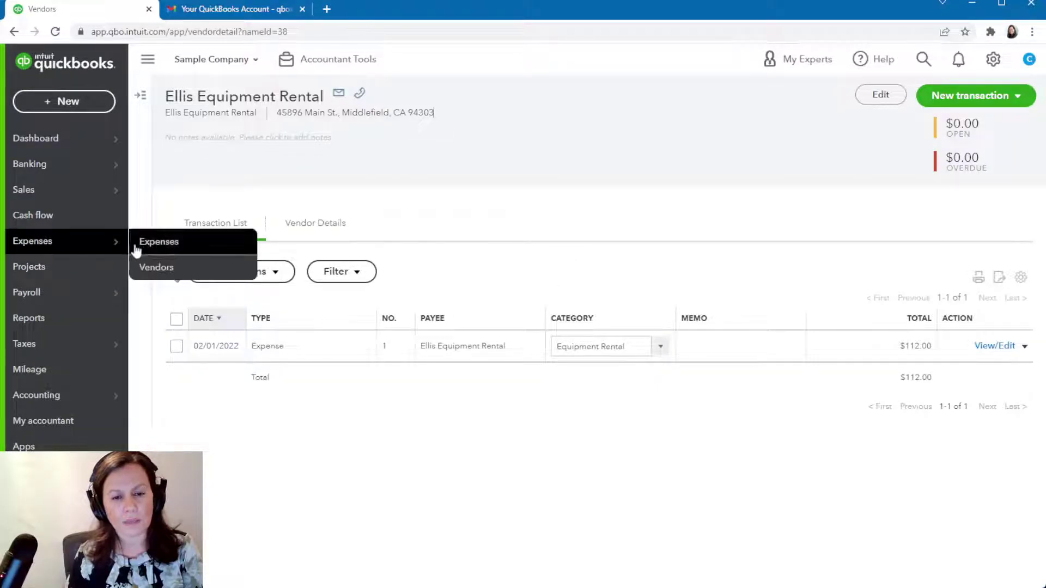
pyautogui.click(152, 268)
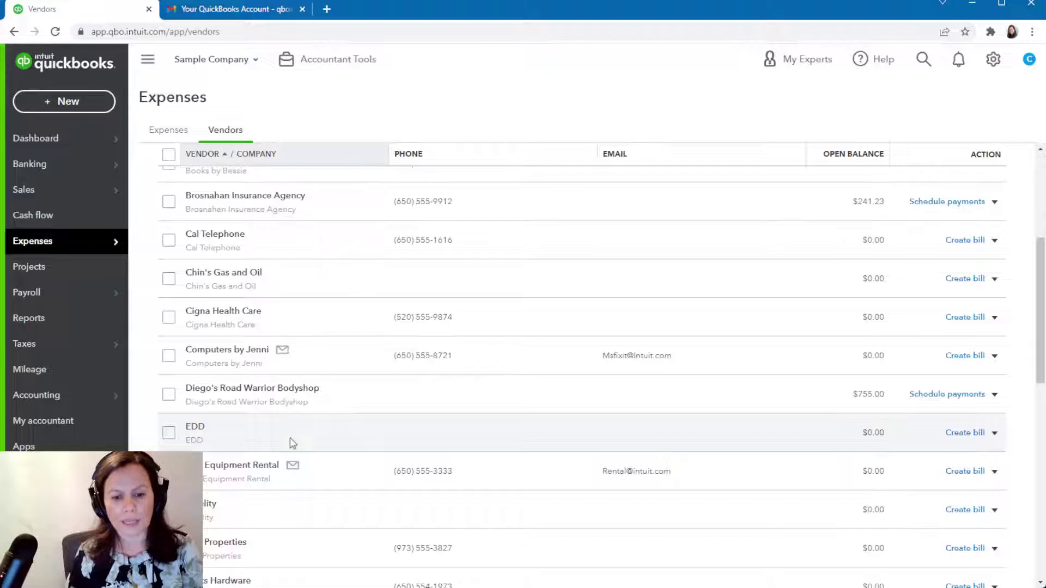
pyautogui.click(254, 470)
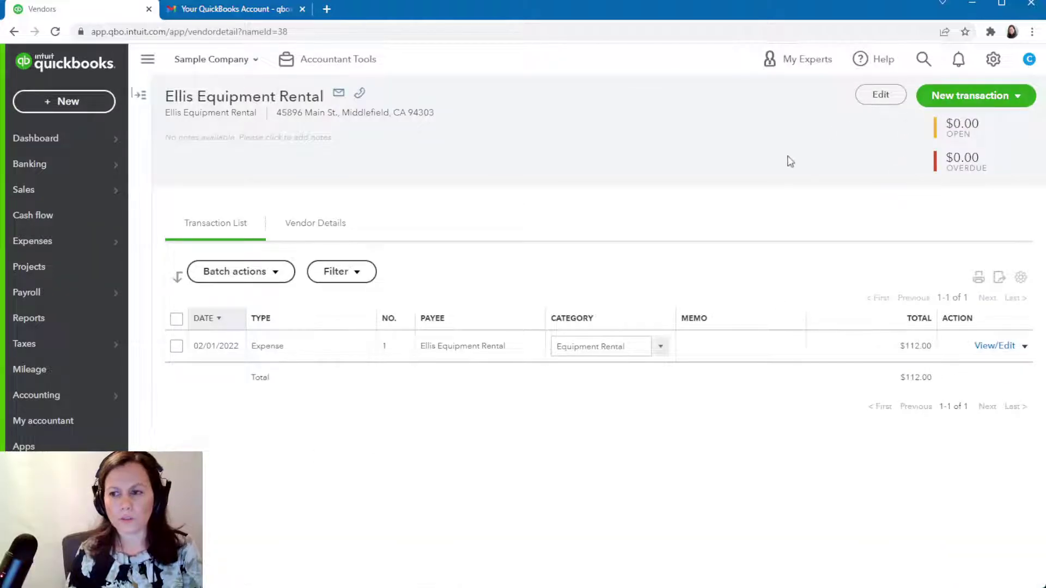
pyautogui.click(873, 98)
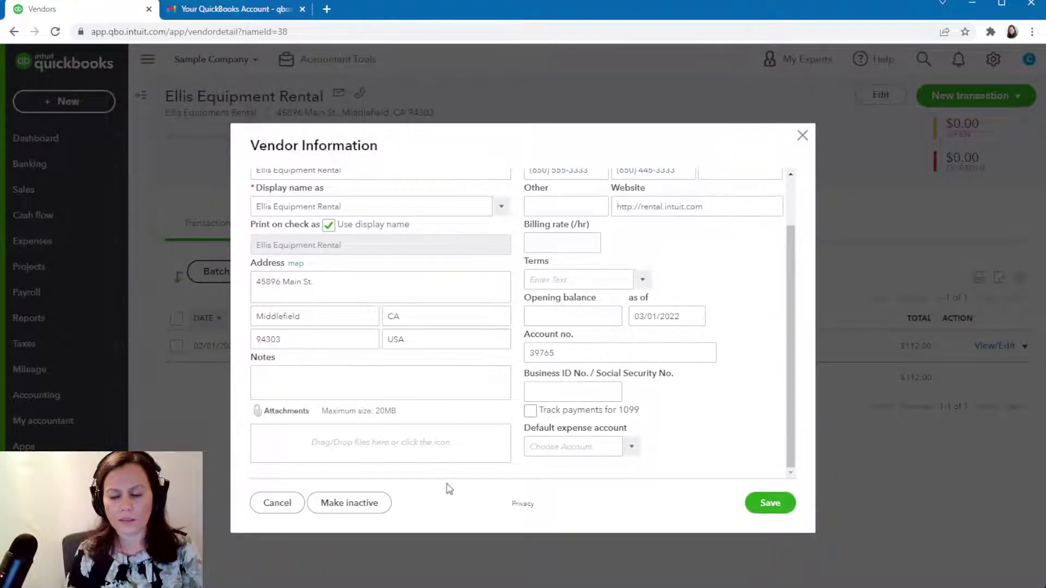
pyautogui.click(532, 411)
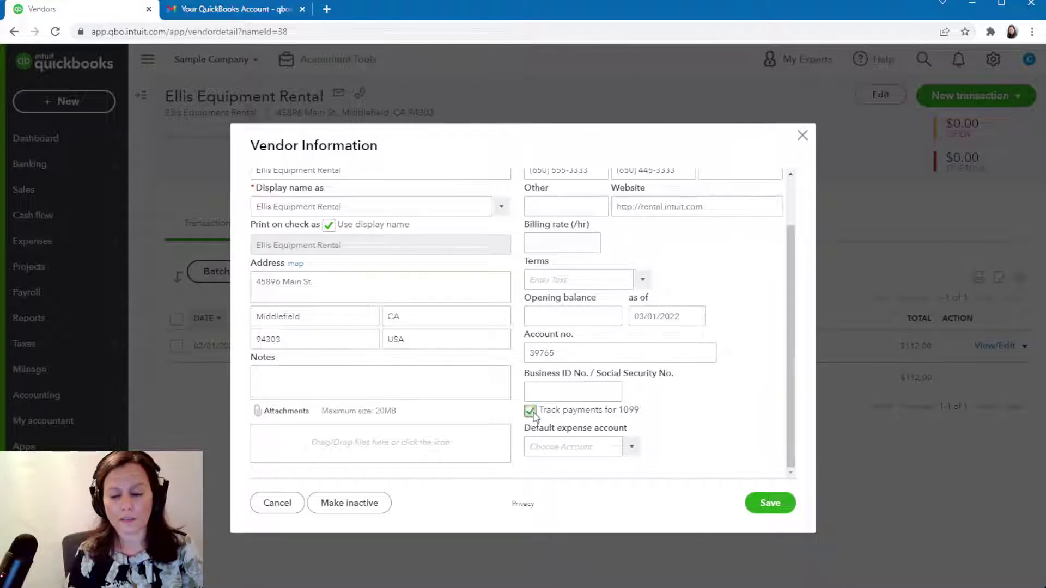
pyautogui.click(765, 503)
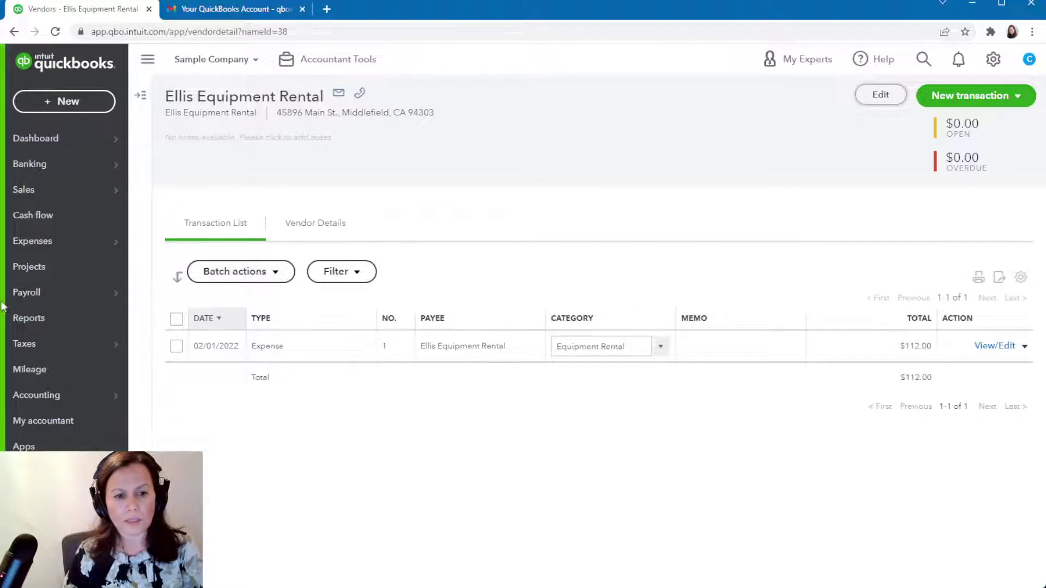
# Open Ellis Equipment Rental's payroll contractor profile and view its contractor type choices and email invitation, closing both without saving or sending.
pyautogui.moveTo(44, 296)
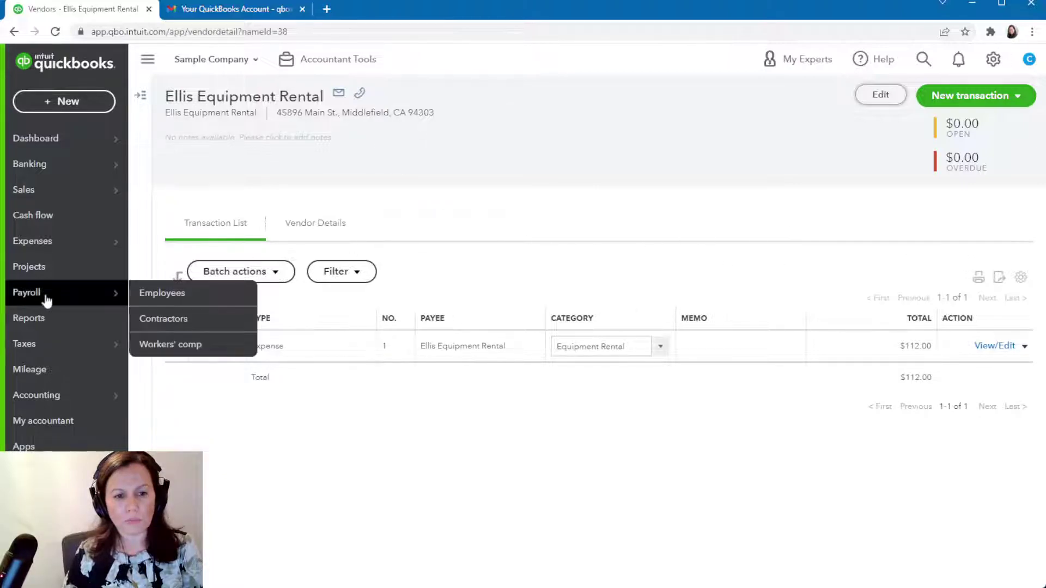
pyautogui.click(163, 319)
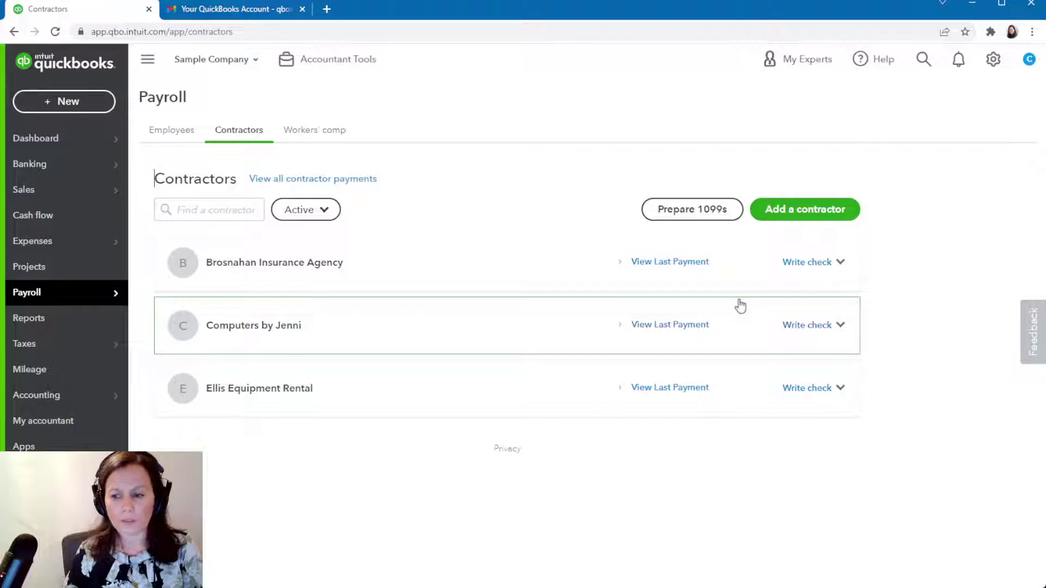
pyautogui.click(264, 390)
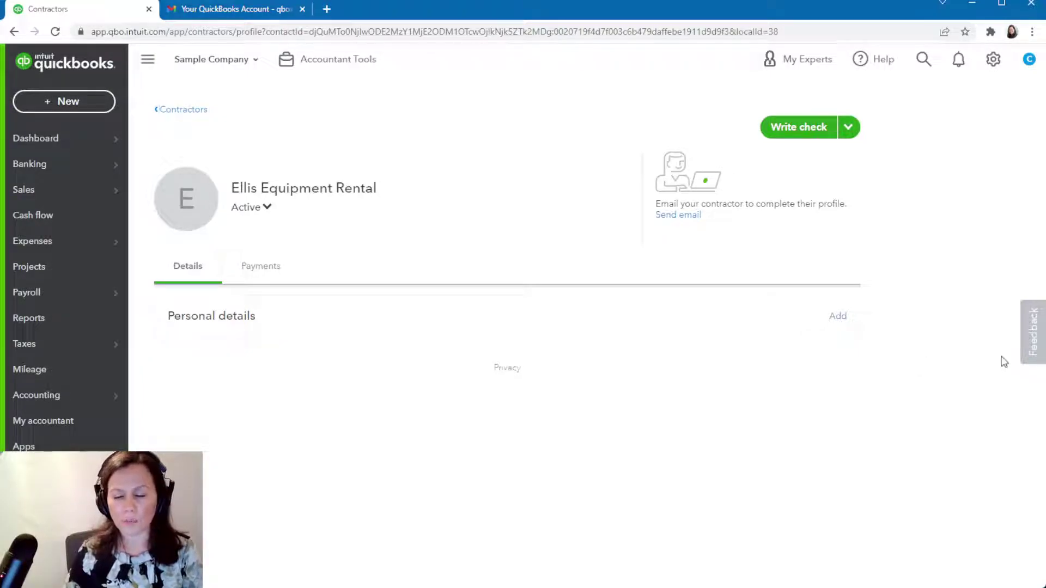
pyautogui.click(837, 318)
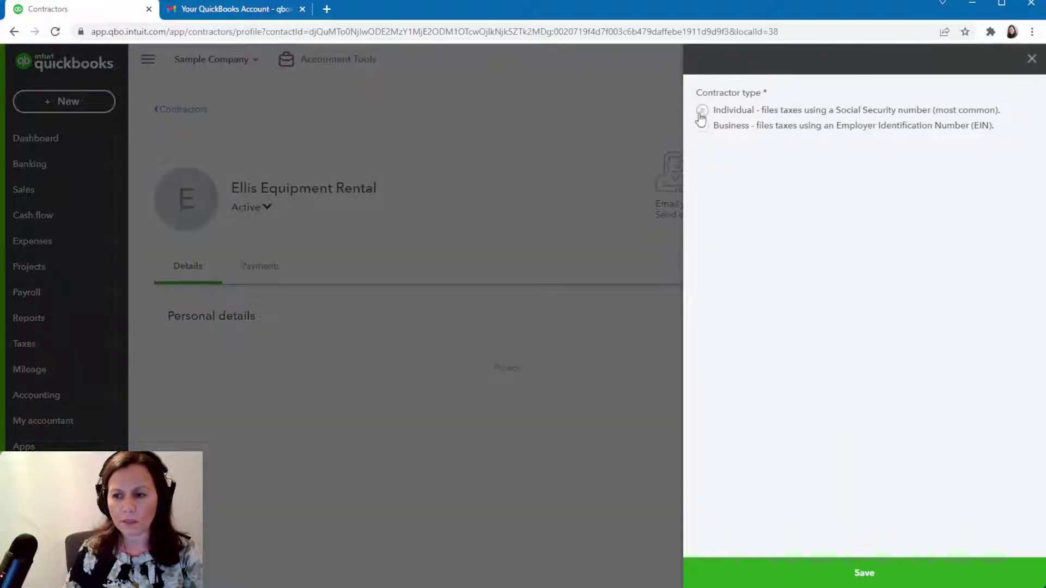
pyautogui.click(1031, 60)
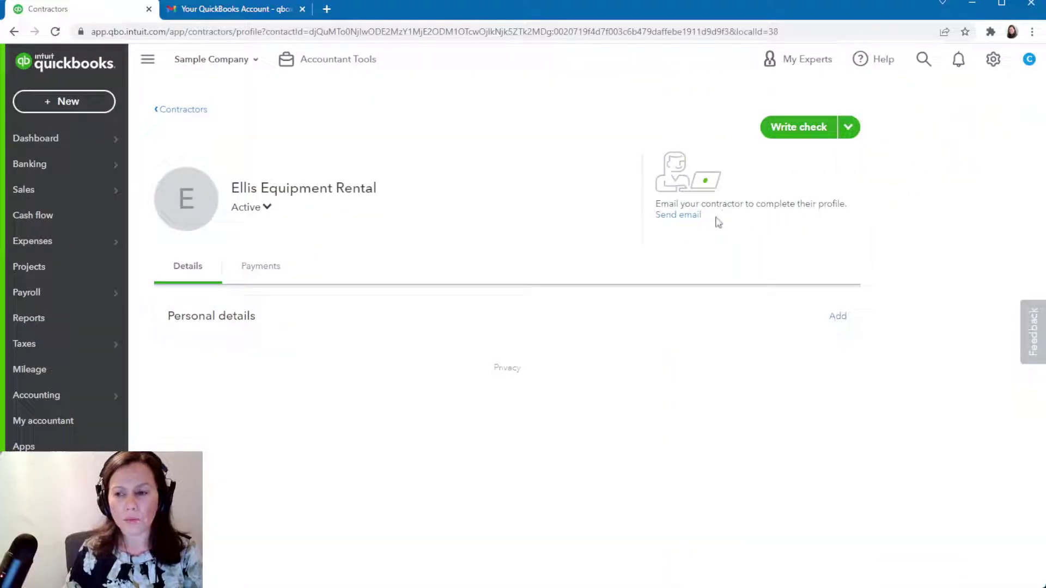
pyautogui.click(692, 216)
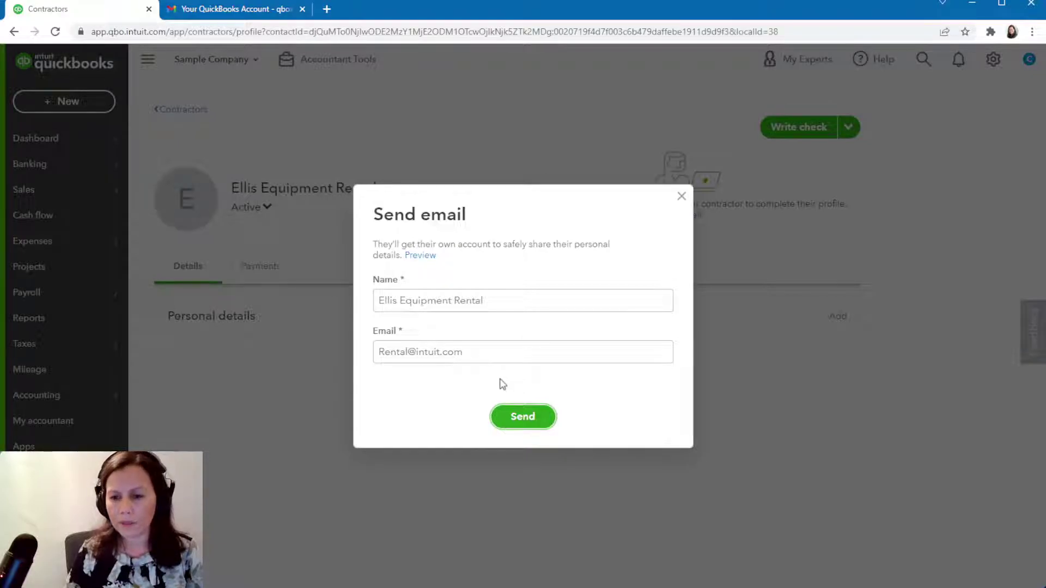
pyautogui.click(683, 197)
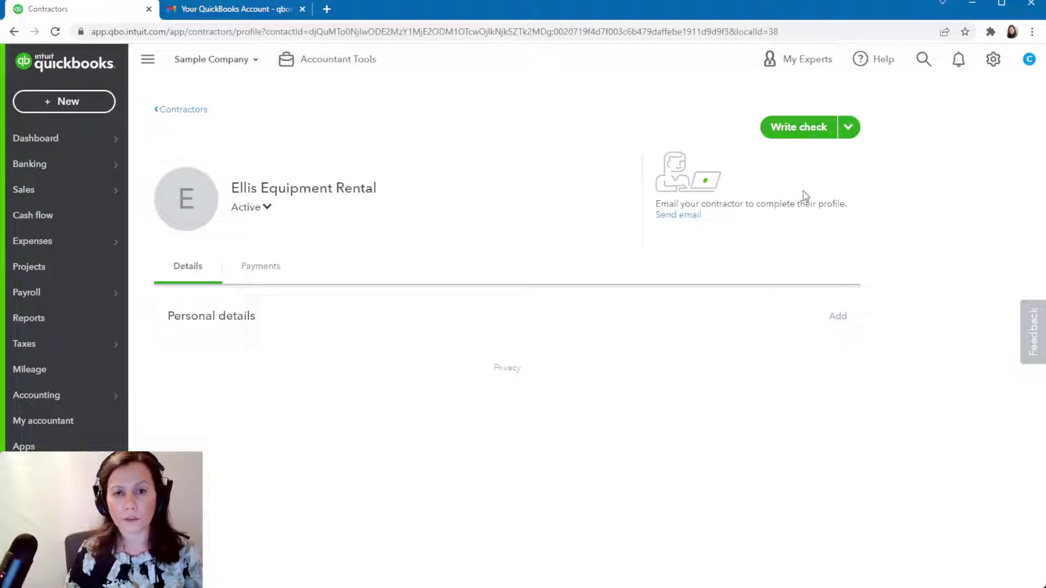
# Return to the contractors list and start preparing the 1099s, continuing to the payment categorization stage.
pyautogui.click(175, 111)
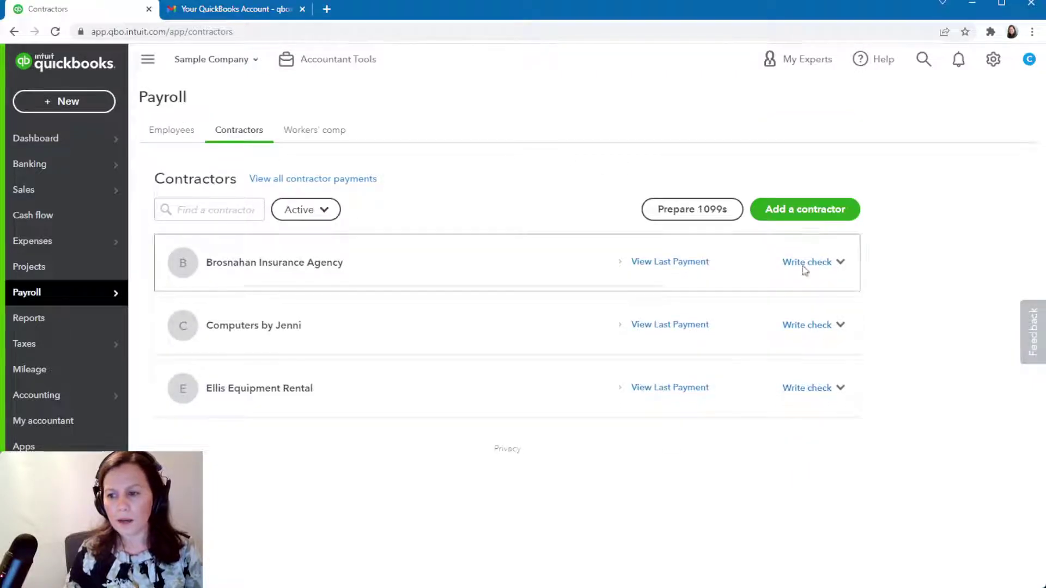
pyautogui.click(698, 216)
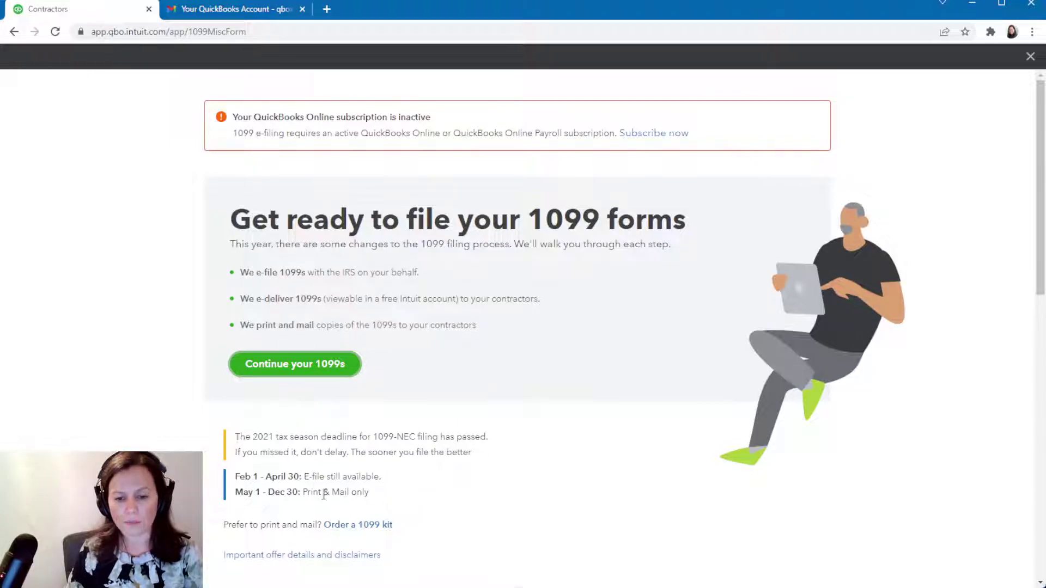
pyautogui.click(306, 373)
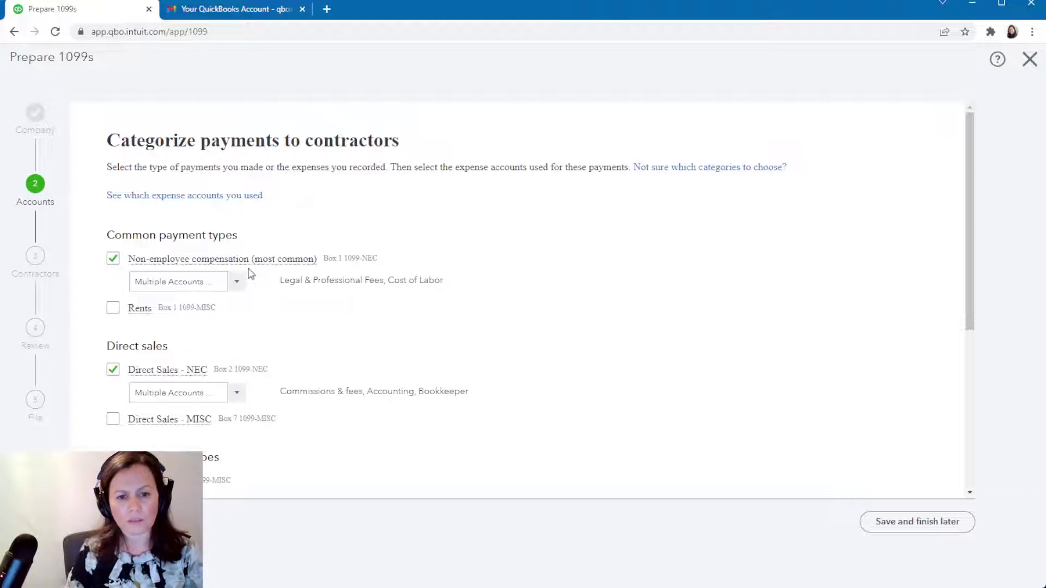
# Examine the expense accounts selectable for non-employee compensation, and review the direct sales, other payment and federal tax withheld types.
pyautogui.click(238, 286)
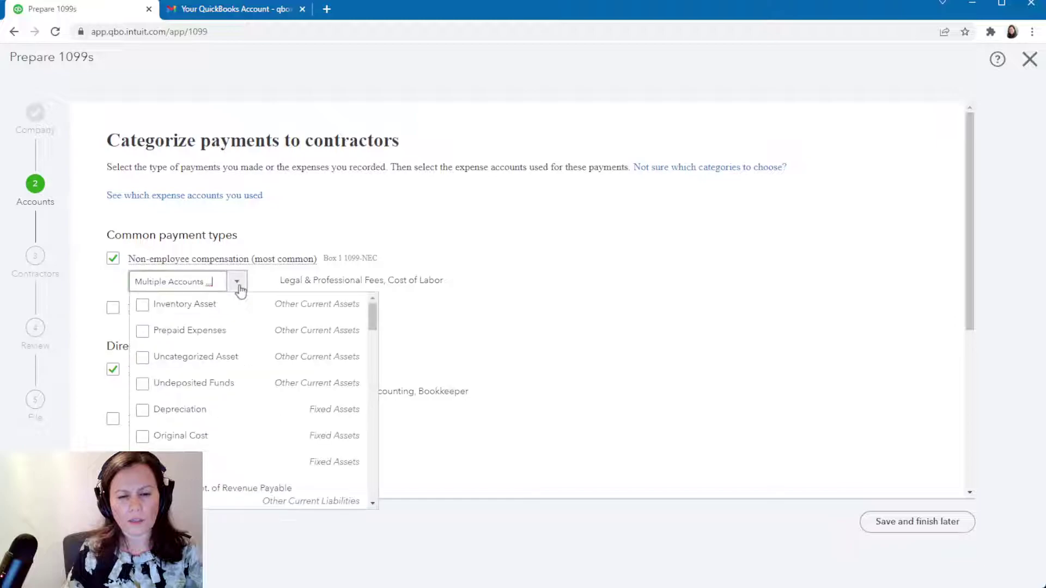
pyautogui.scroll(-3, 263, 414)
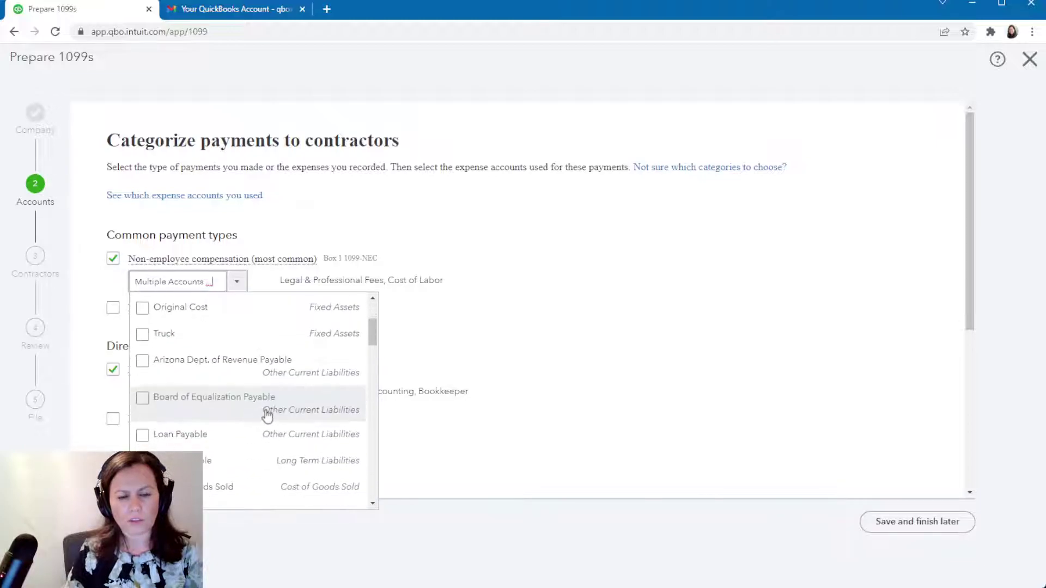
pyautogui.scroll(-2, 264, 416)
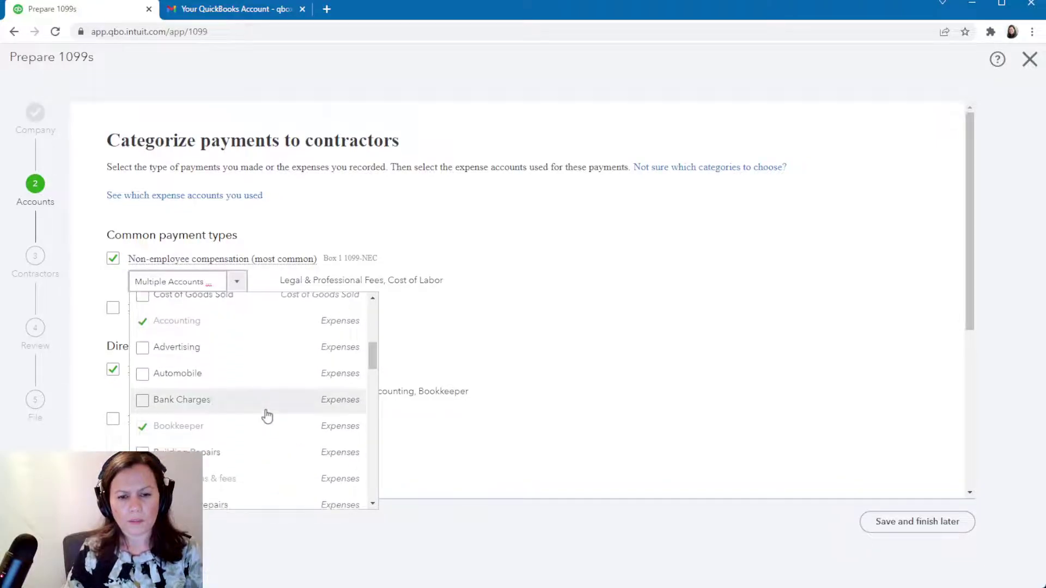
pyautogui.scroll(-2, 219, 445)
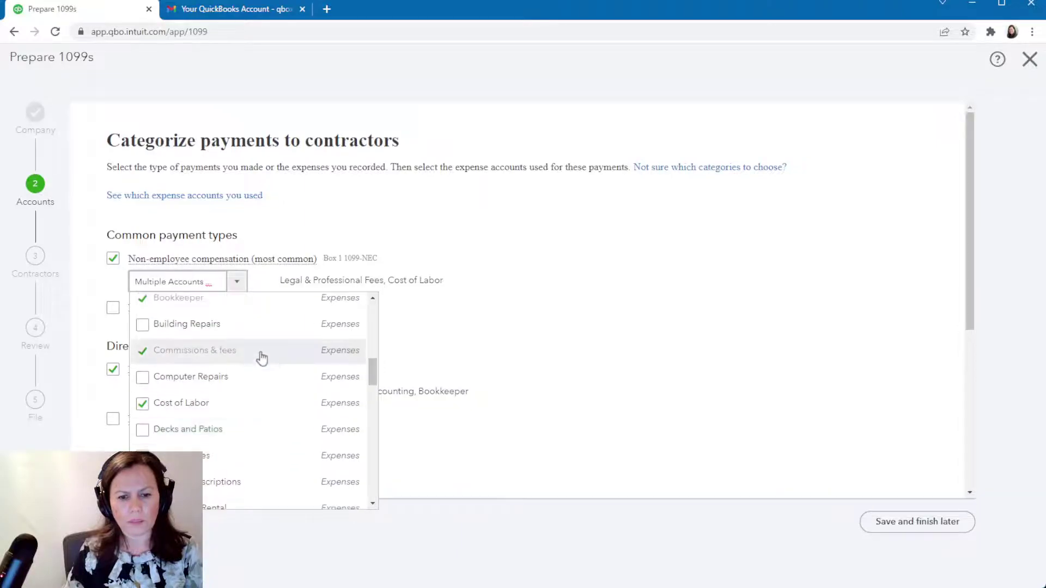
pyautogui.scroll(2, 245, 414)
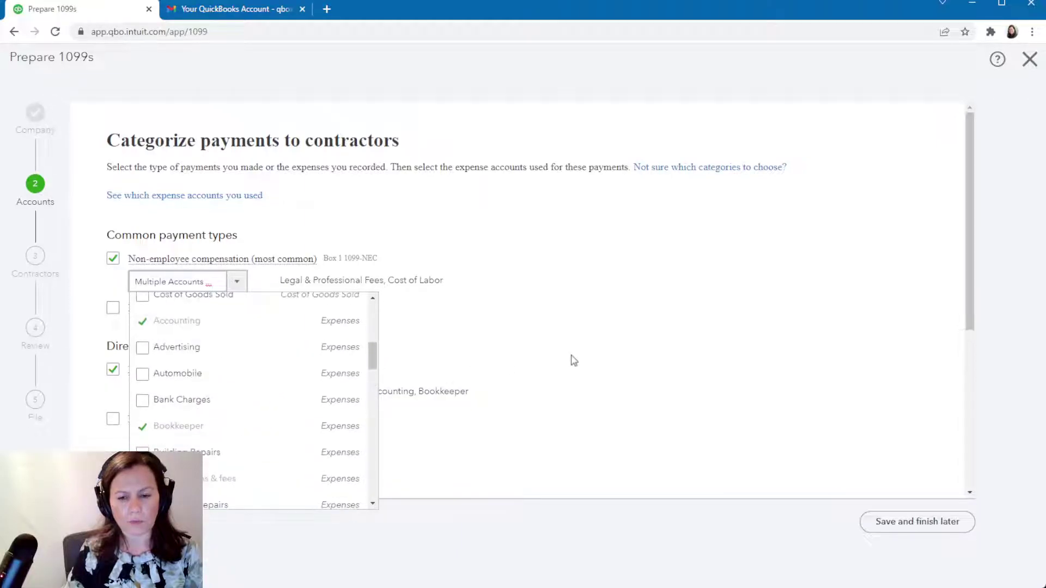
pyautogui.click(601, 357)
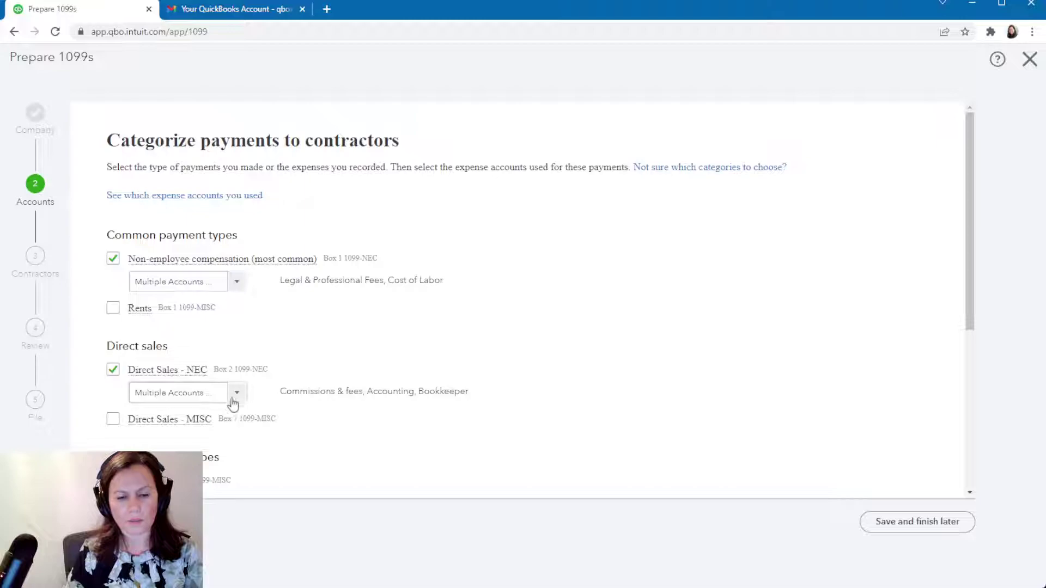
pyautogui.scroll(-2, 322, 430)
pyautogui.click(324, 425)
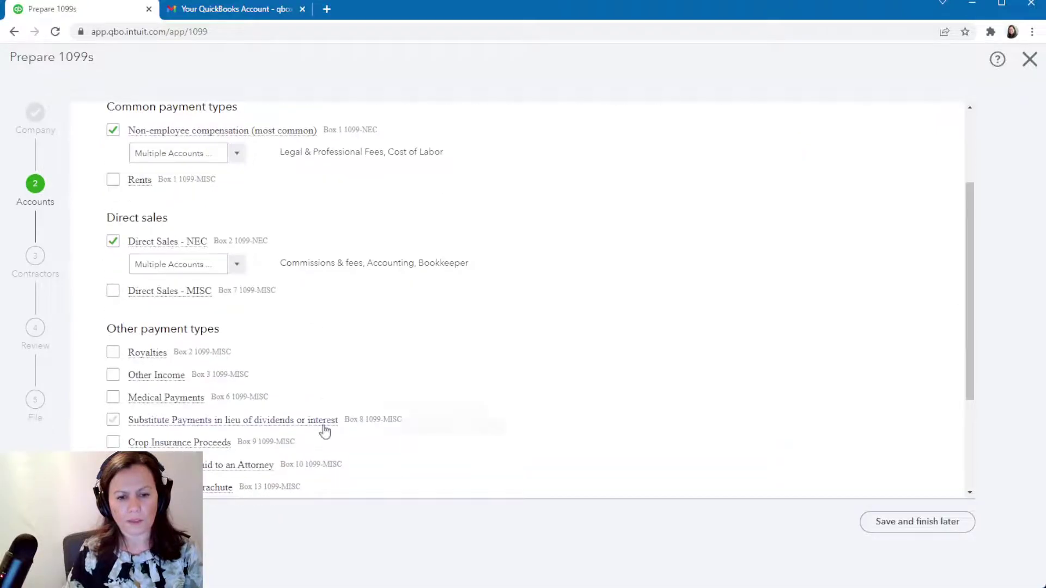
pyautogui.scroll(-3, 325, 430)
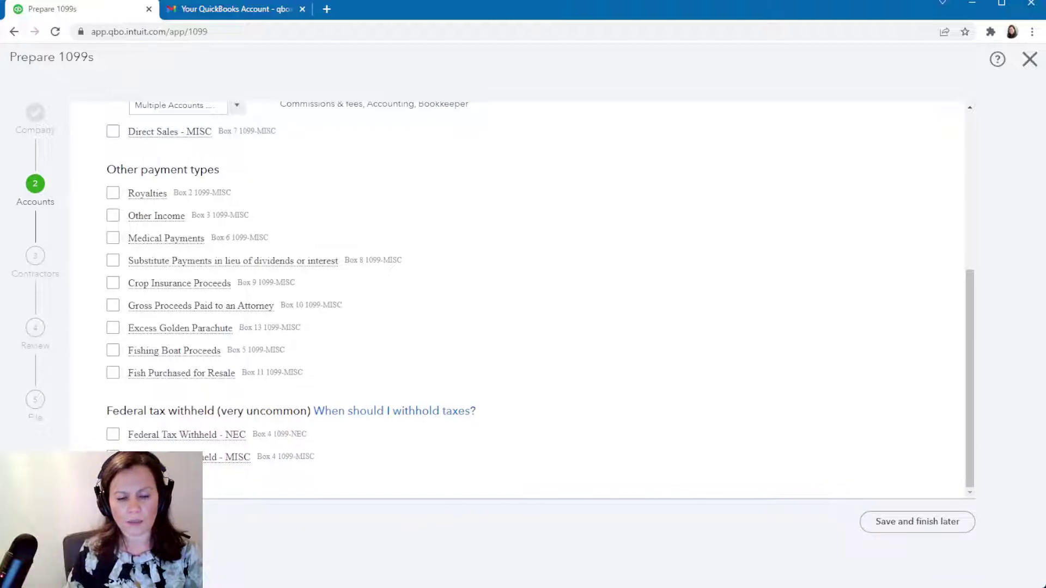
# Keep the payment categories, accept the contractors' info and the payments check, and finish preparing the 1099s.
pyautogui.click(168, 521)
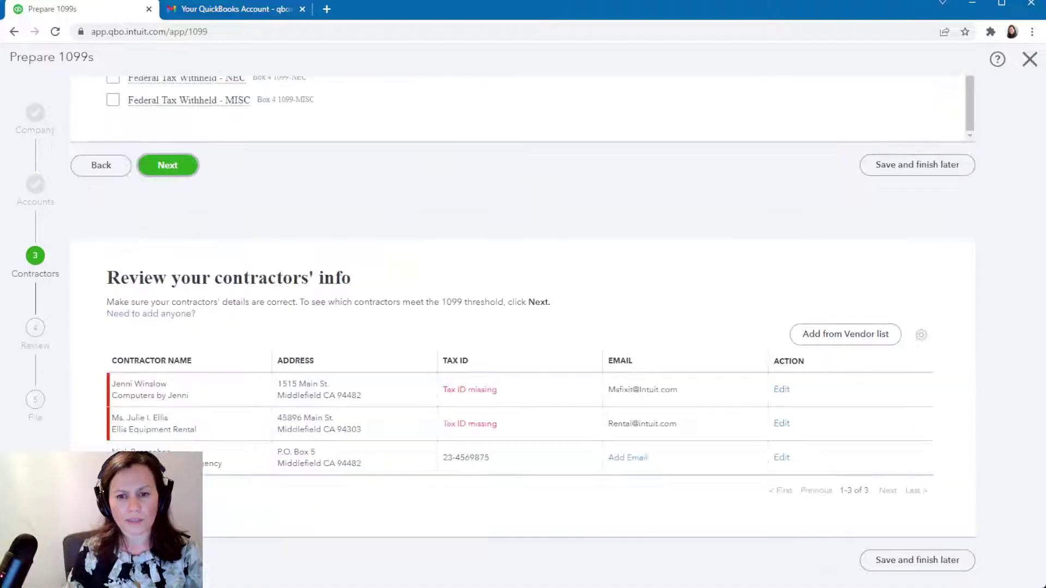
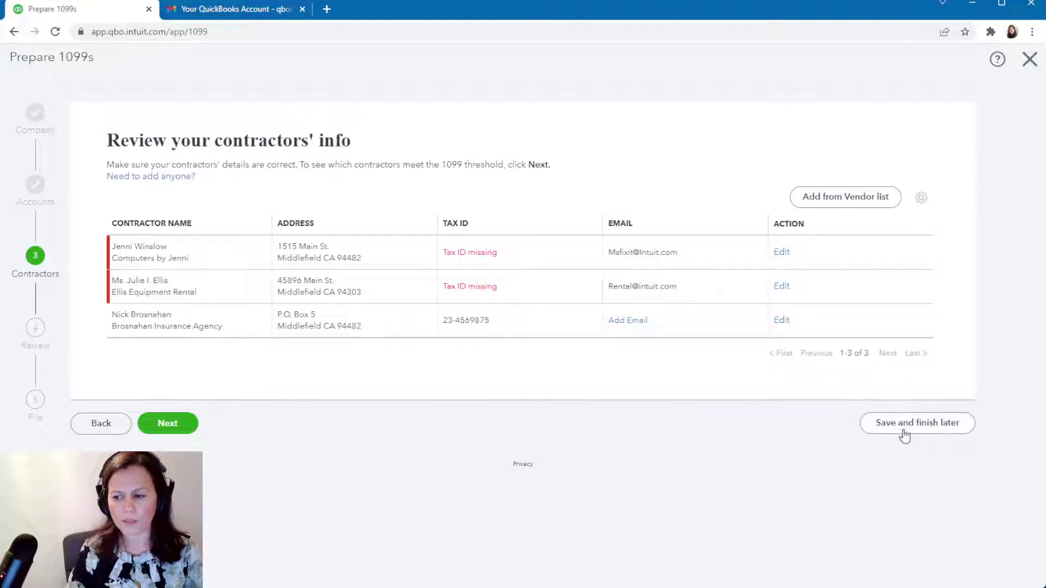
pyautogui.click(178, 425)
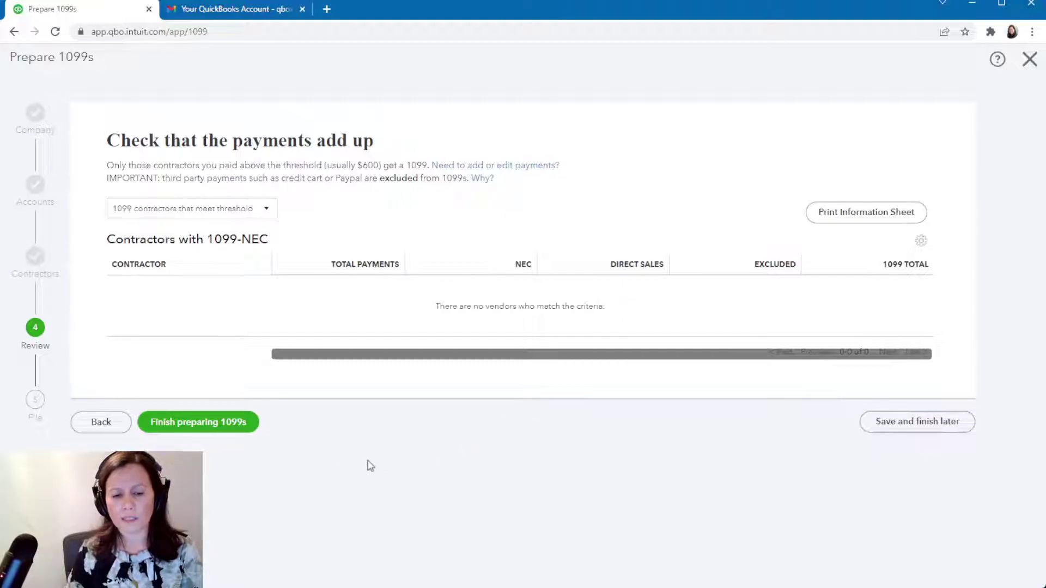
pyautogui.click(203, 427)
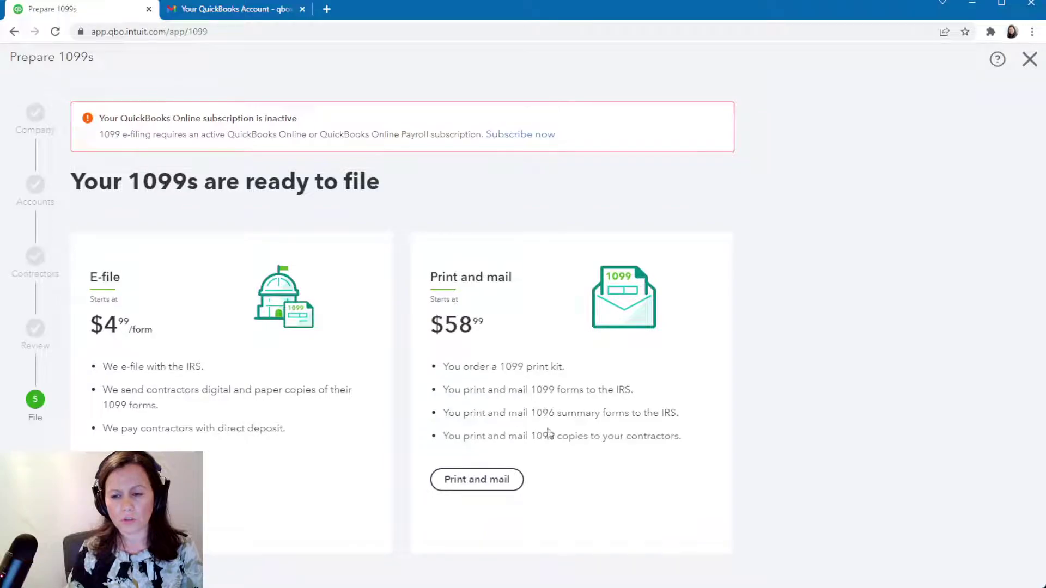
# Look over the E-file and Print and mail options, and close the 1099 preparation to return to the contractors list.
pyautogui.scroll(-1, 605, 433)
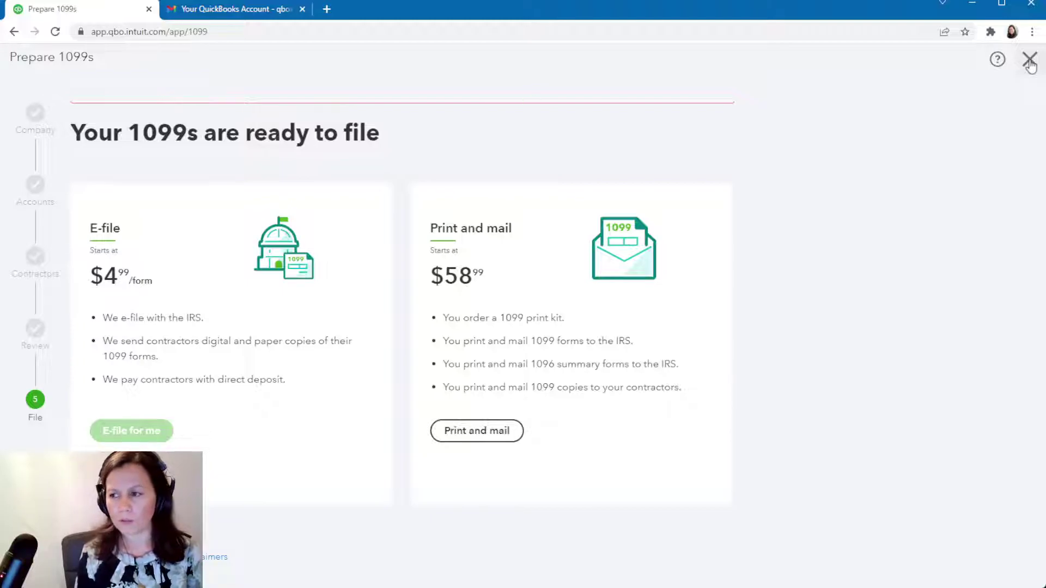
pyautogui.click(1029, 60)
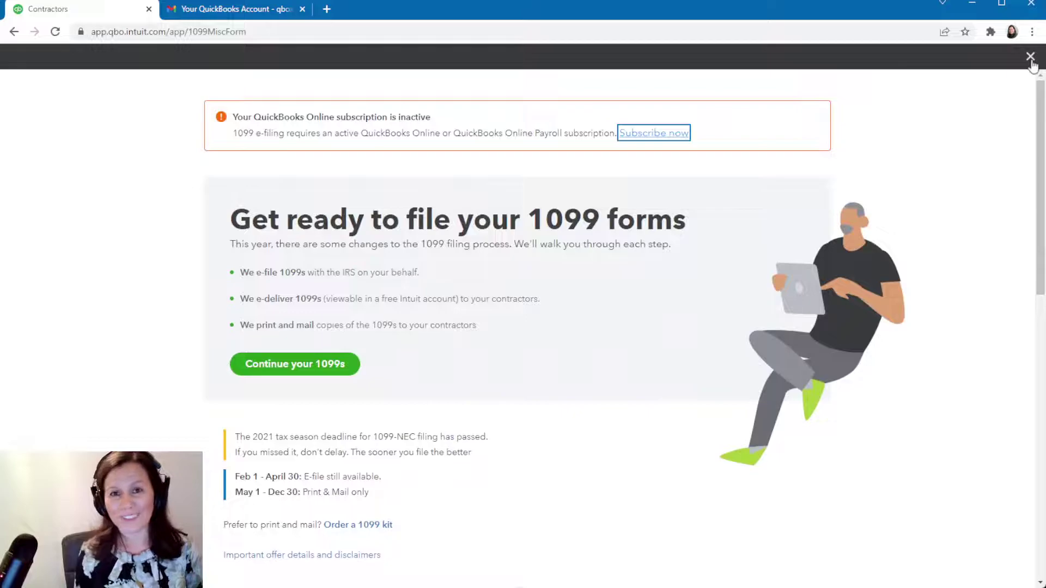
pyautogui.click(1030, 57)
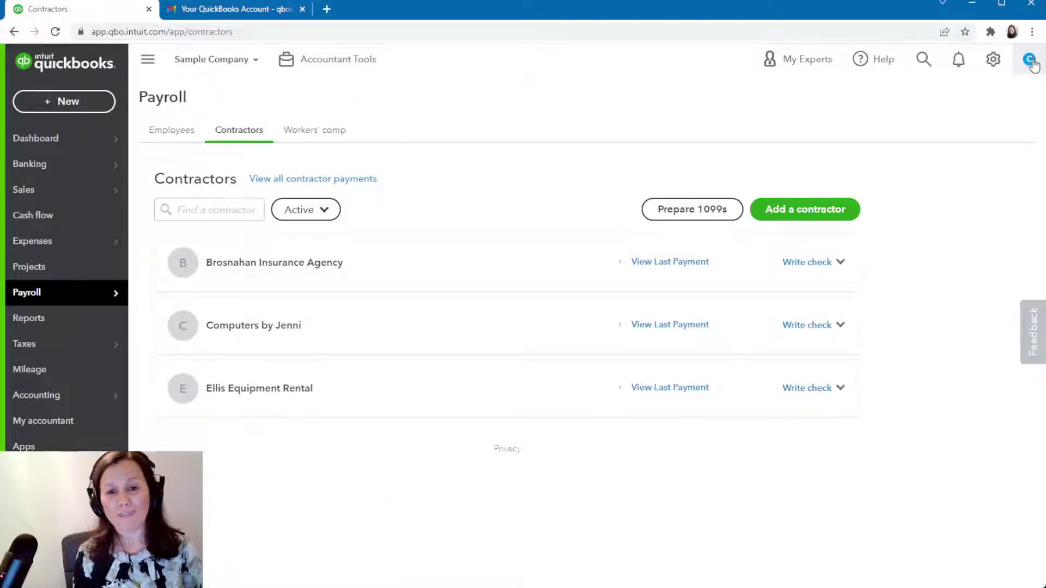